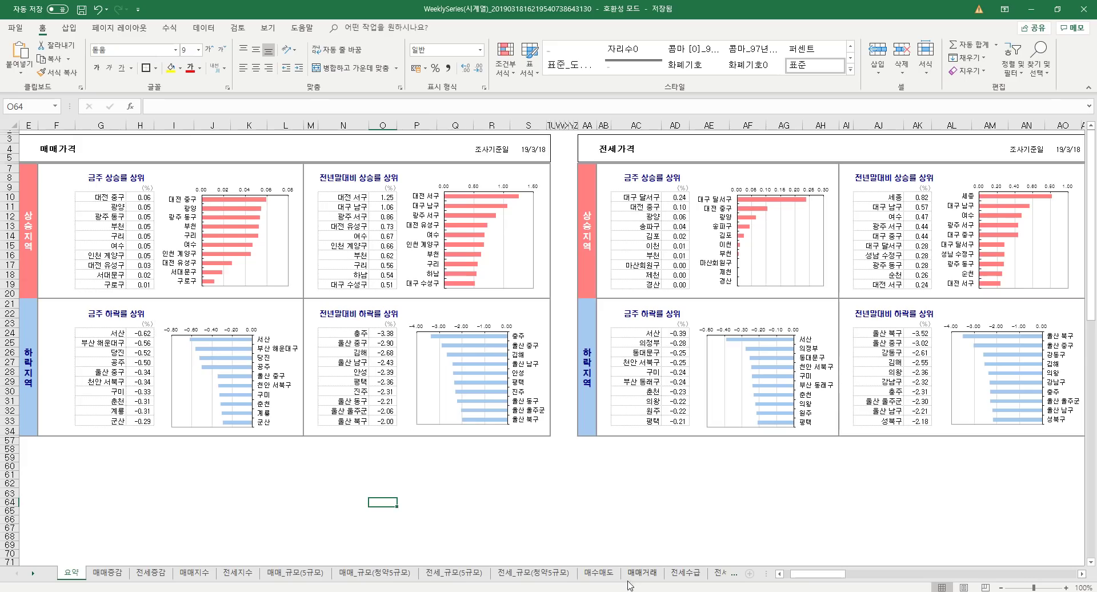
Step: Look over the sale and jeonse price rankings on the summary sheet and open the 매매증감 sheet
left_click_drag(799, 575, 810, 579)
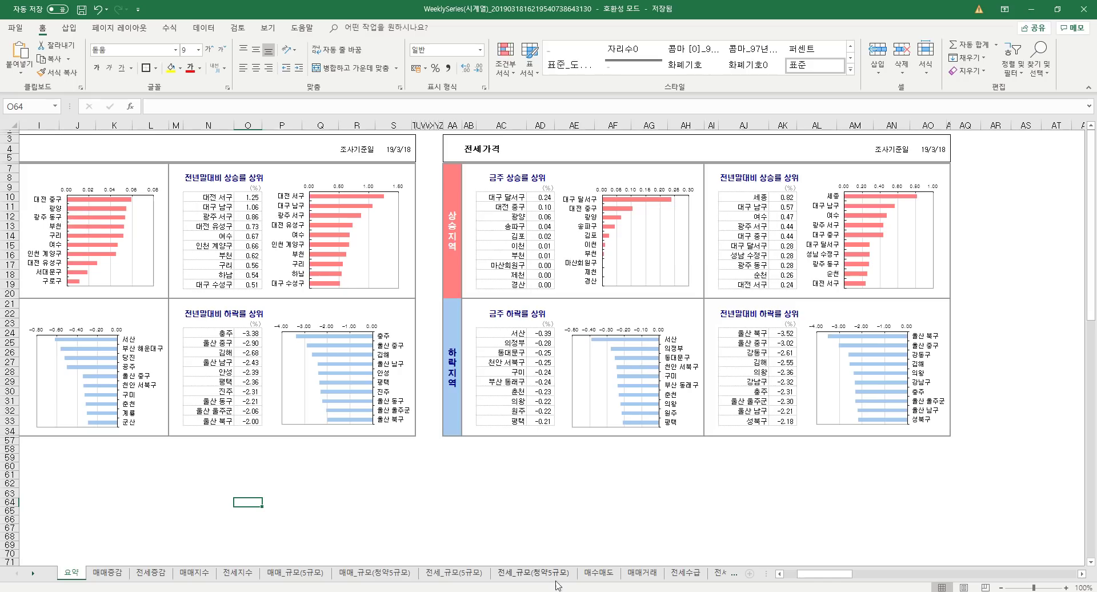
left_click(780, 574)
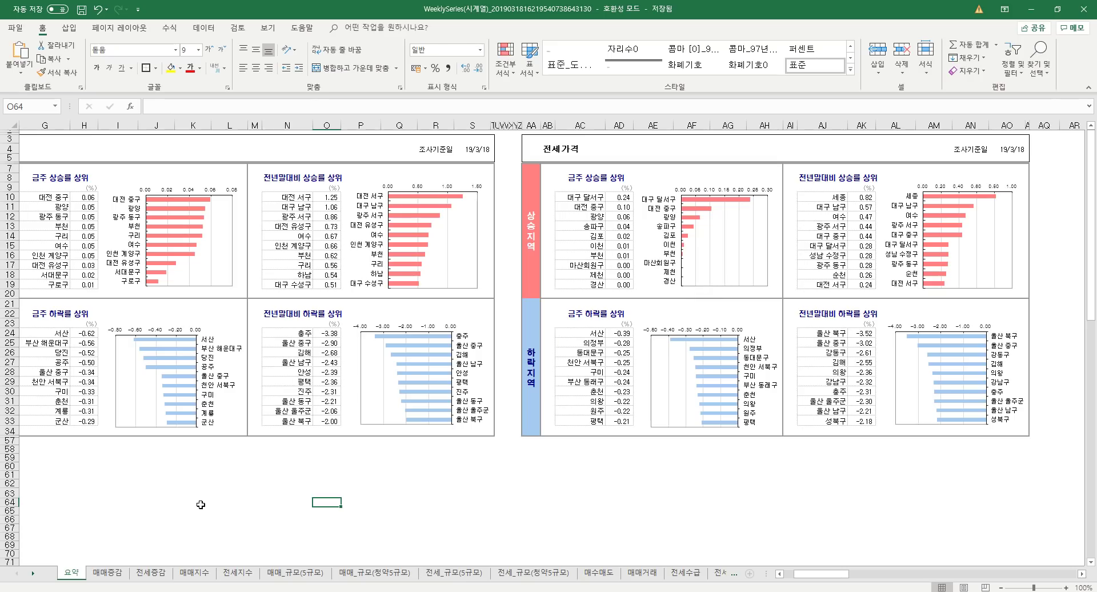
left_click(116, 580)
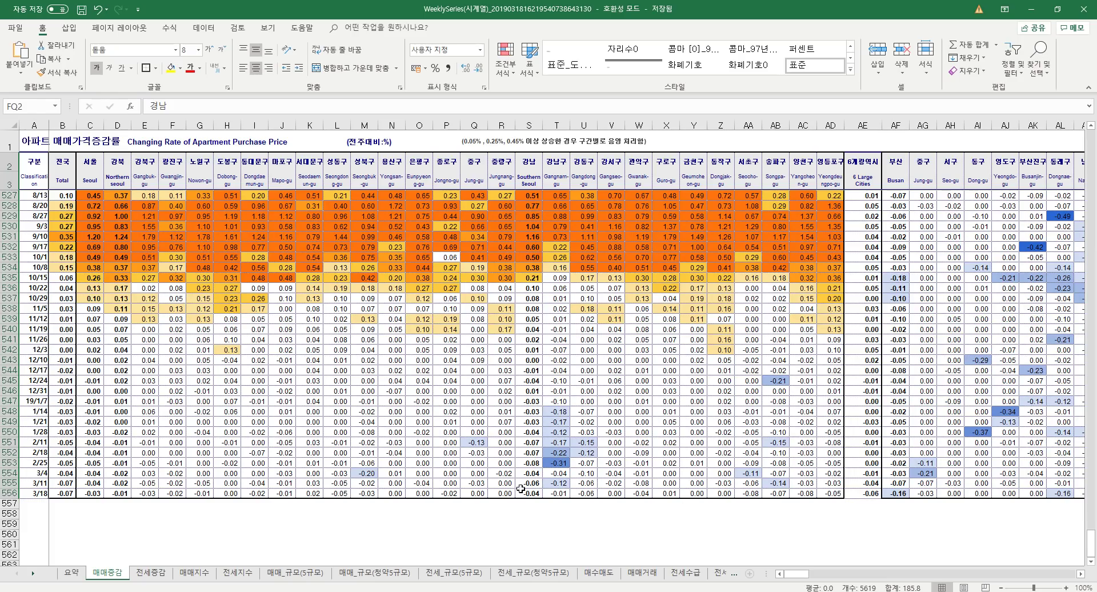
Step: Examine the weekly apartment sale-price changes for Seoul, from the first 2008 entries through the 3/18 row
scroll(297, 423, "up", 8)
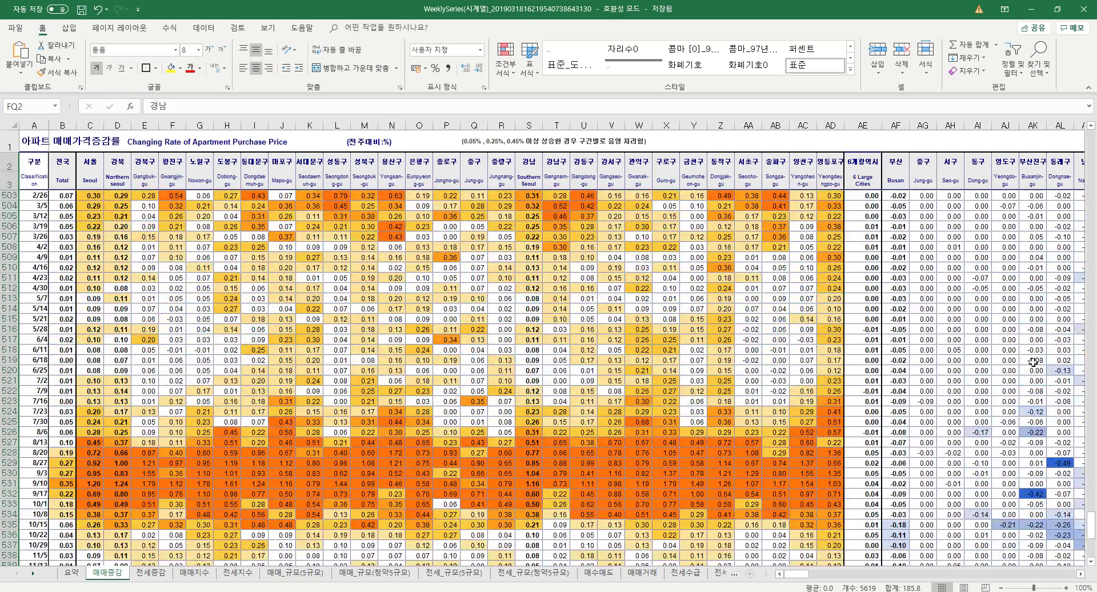
left_click_drag(1092, 540, 1092, 143)
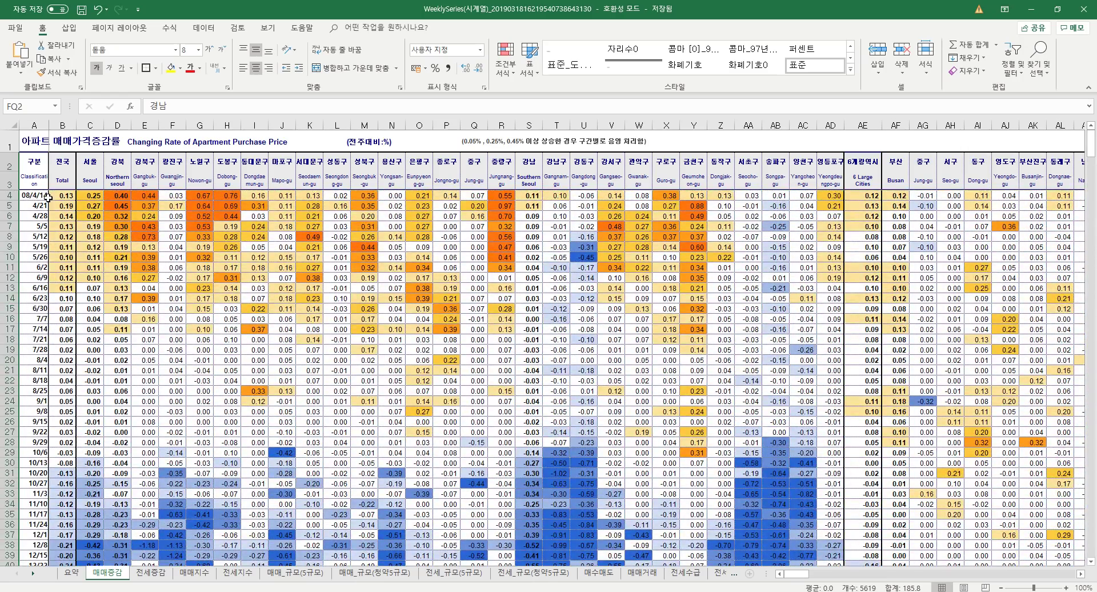
left_click_drag(1091, 143, 1089, 553)
scroll(690, 469, "up", 13)
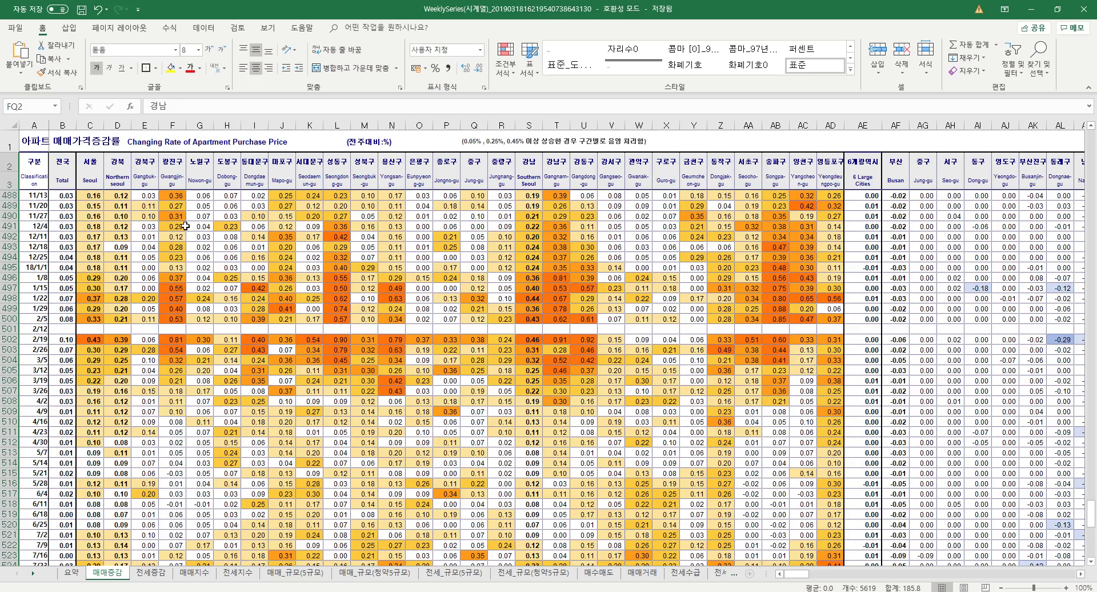
scroll(228, 274, "up", 3)
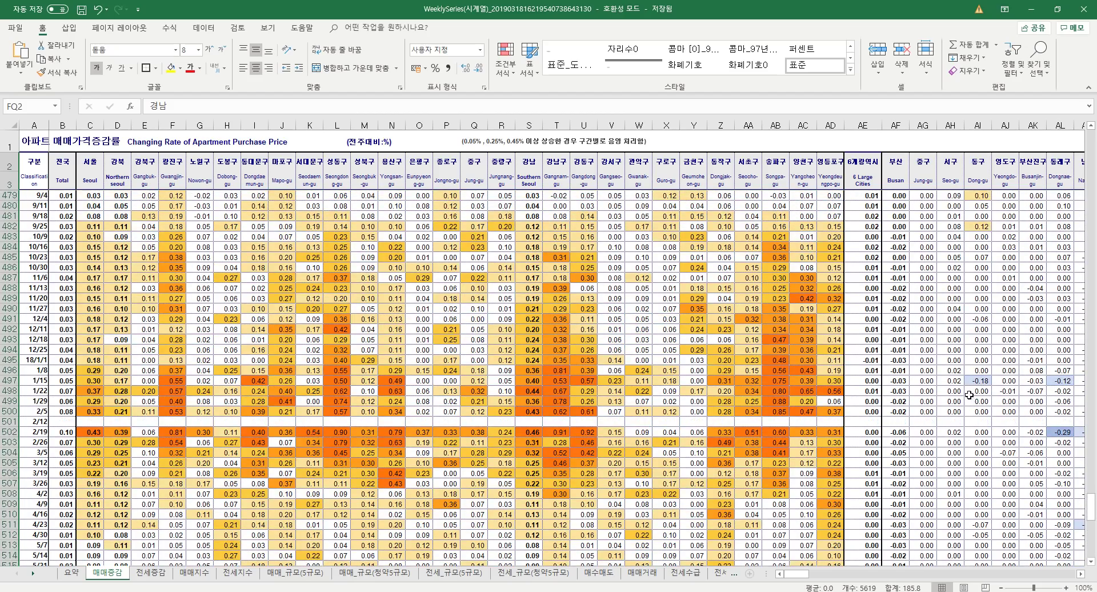
left_click_drag(1091, 506, 1087, 540)
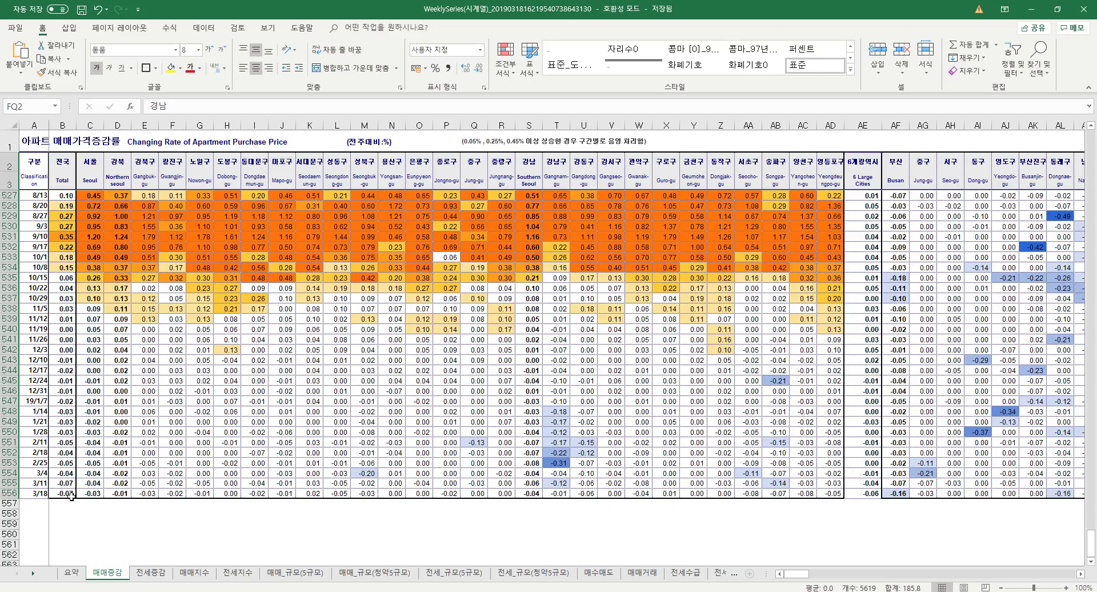
Step: Select the Seoul figures in the 3/18 row (C556:AD556) and examine that row across Busan, Daegu, Incheon, Gwangju and Daejeon
left_click_drag(97, 494, 831, 493)
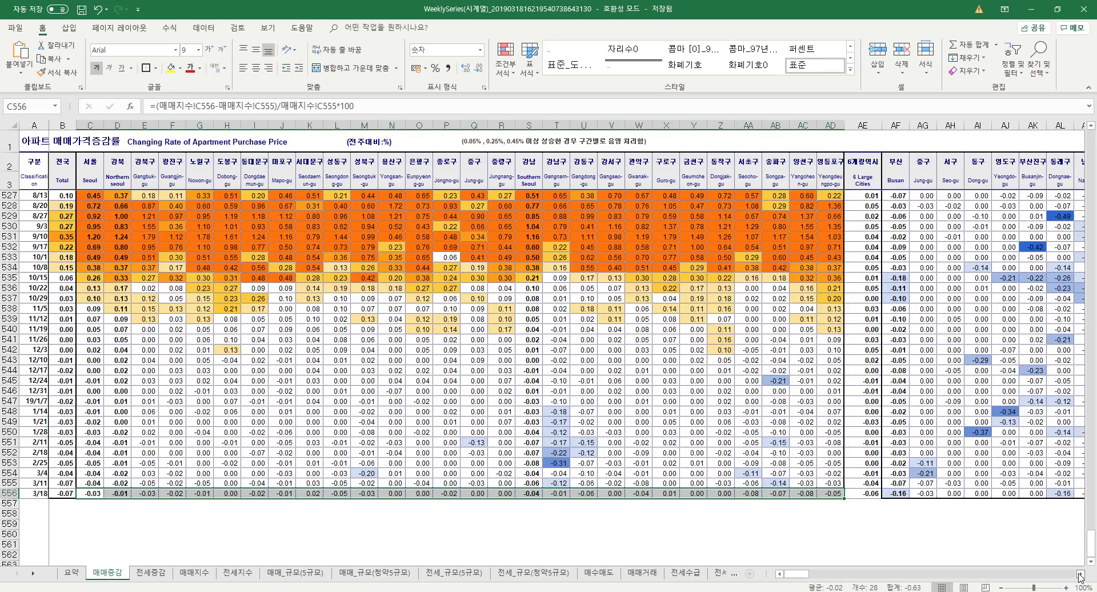
scroll(1080, 577, "right", 5)
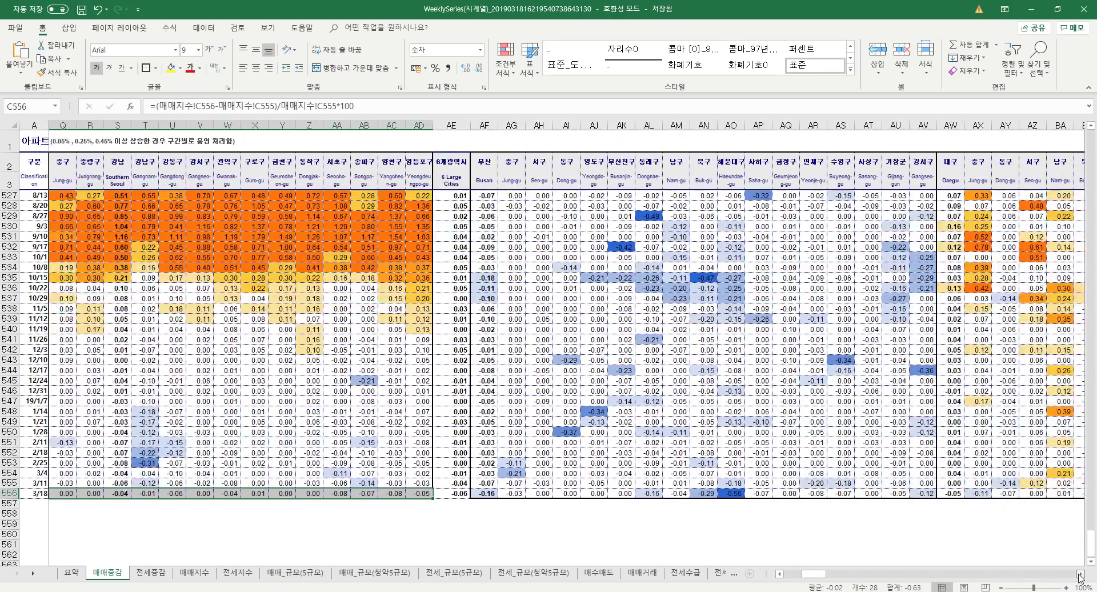
scroll(1080, 578, "right", 4)
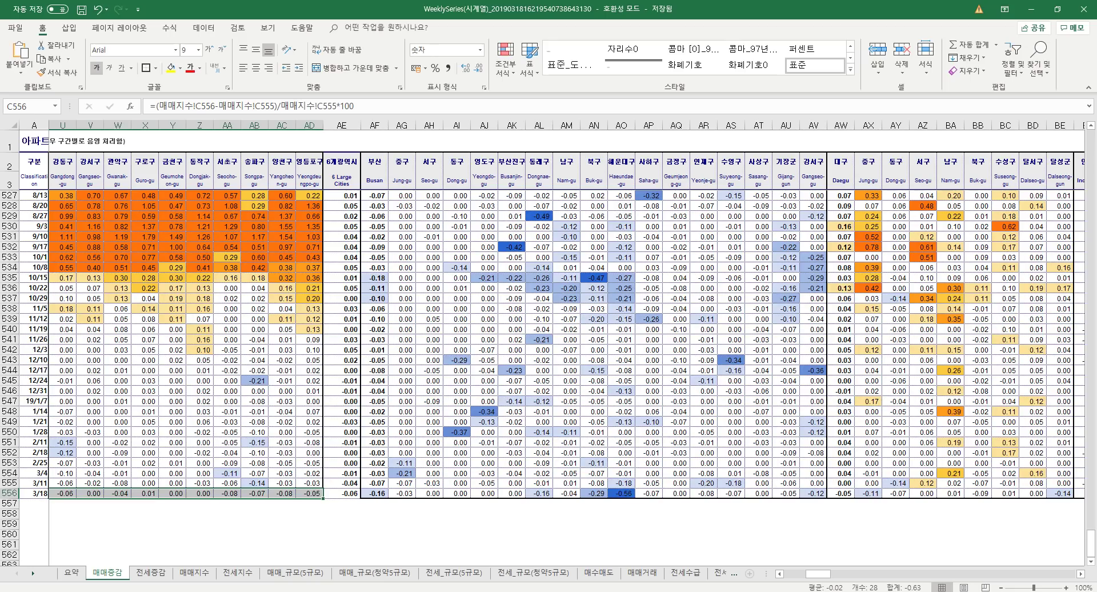
left_click(1081, 574)
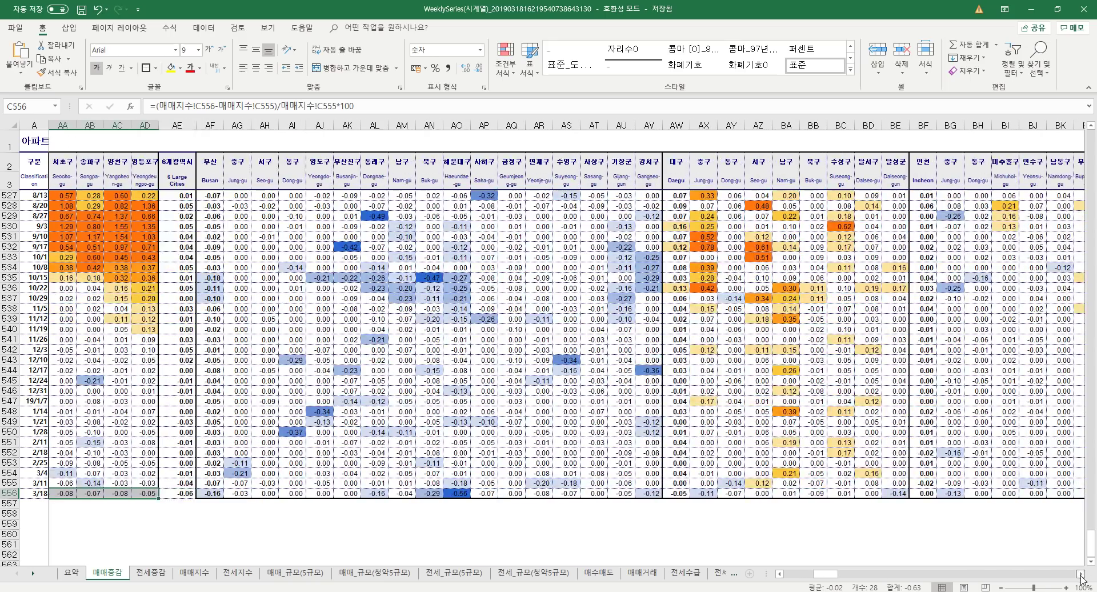
left_click(1080, 574)
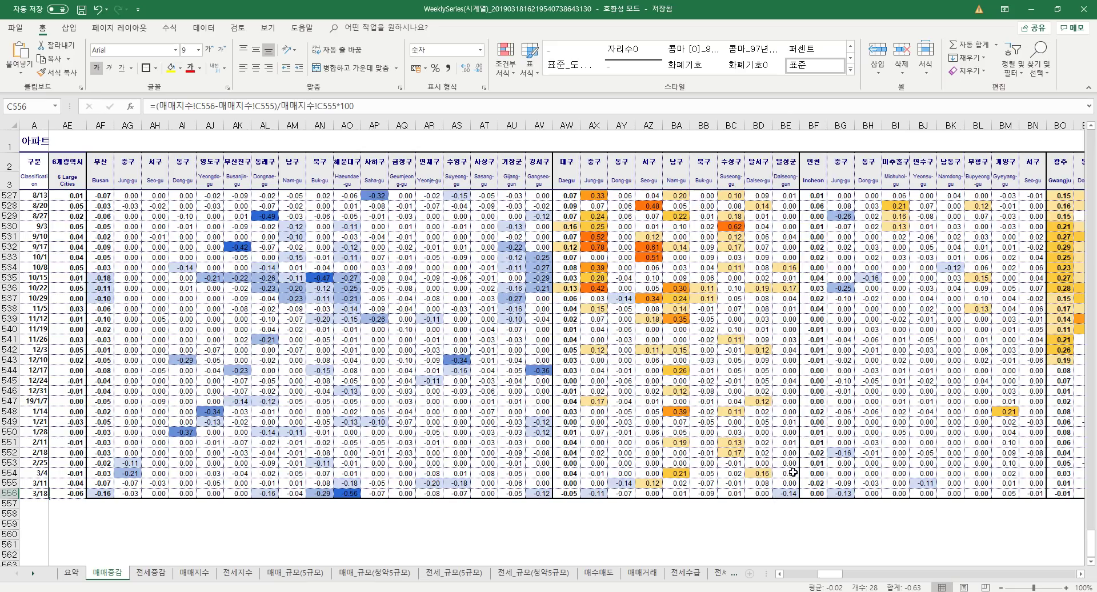
left_click(1082, 574)
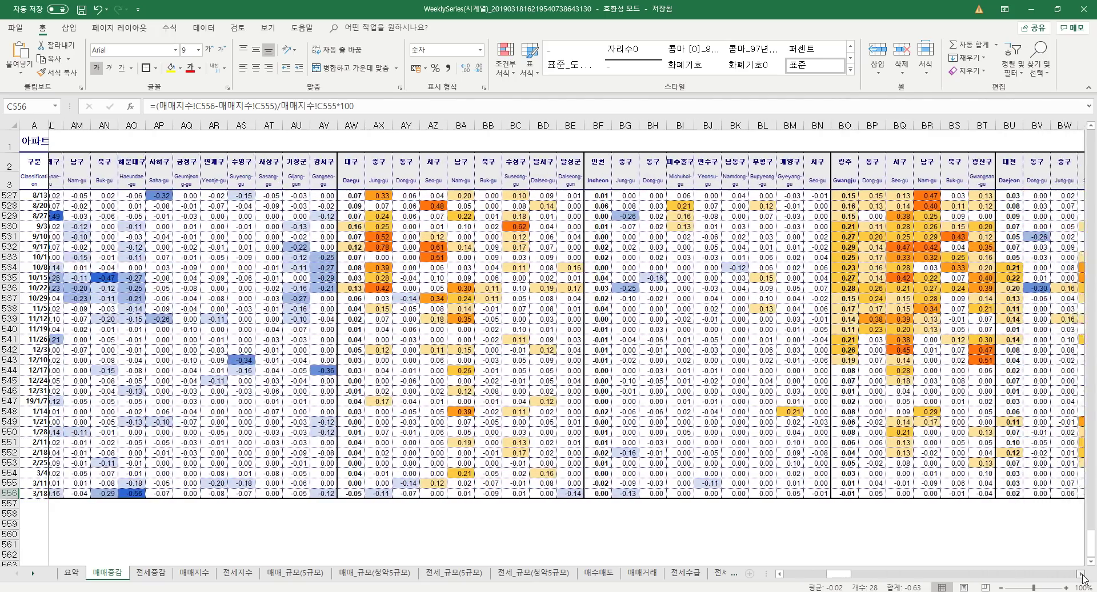
left_click(1081, 574)
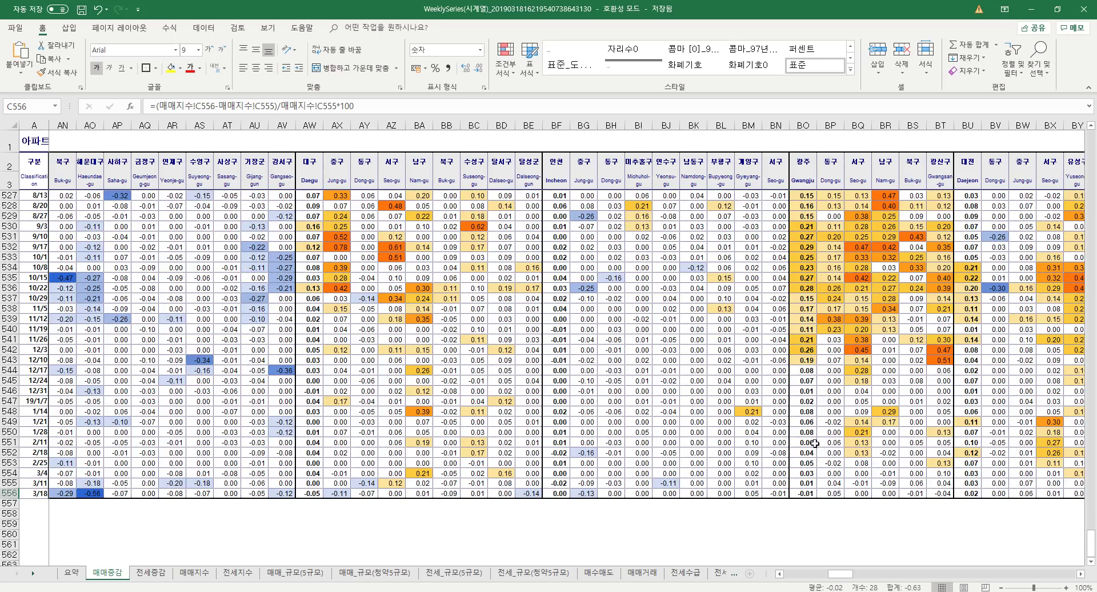
left_click(1081, 574)
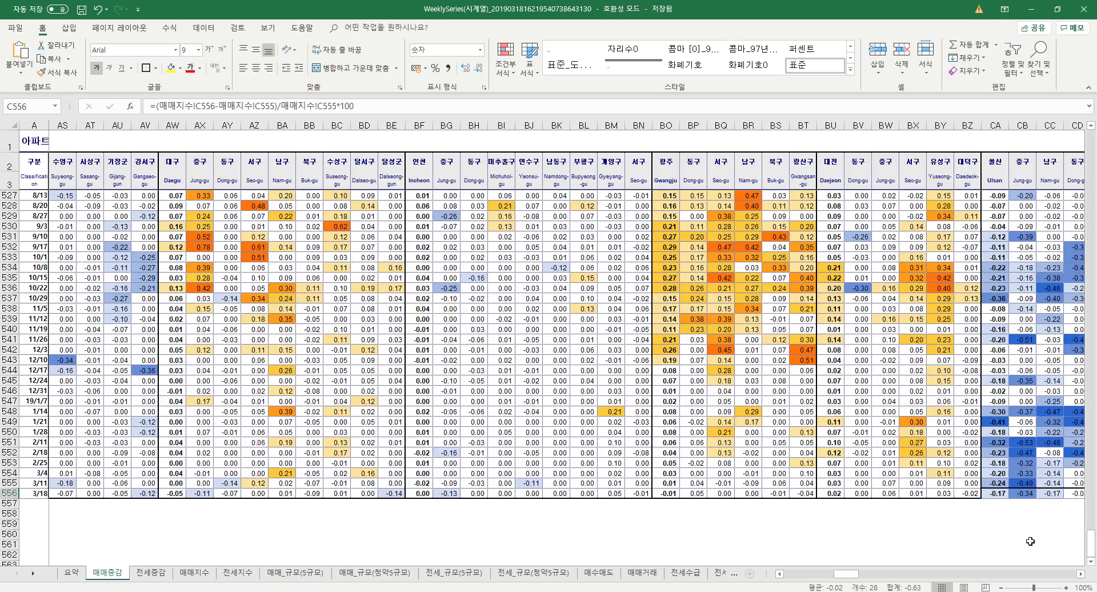
left_click(1080, 573)
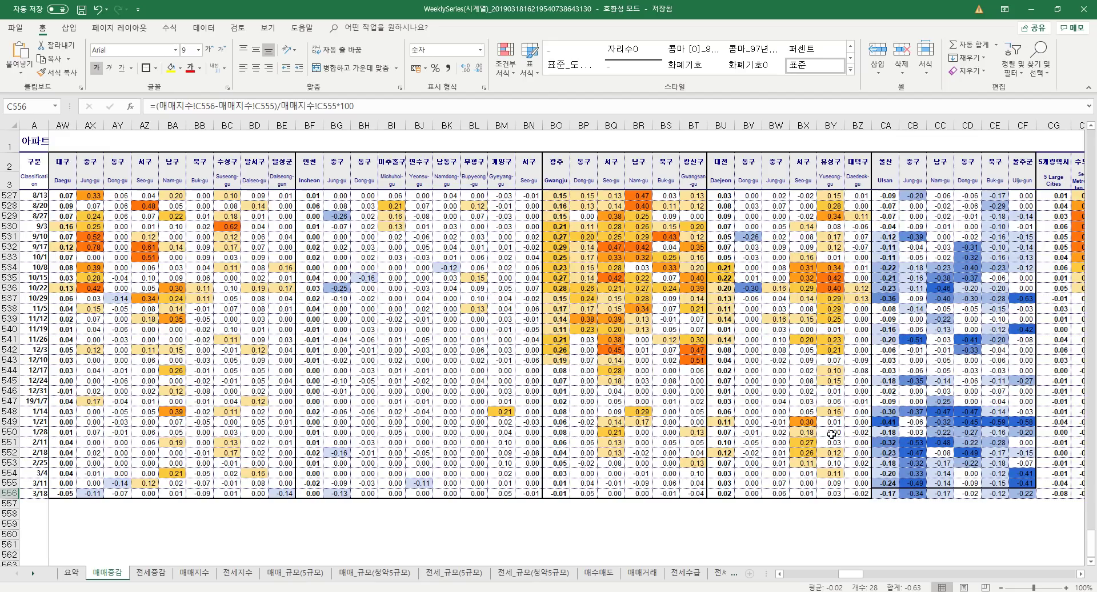
Step: Check the 3/18 changes for Daejeon's Yuseong-gu and Daedeok-gu in cells BY556 and BZ556
left_click(832, 493)
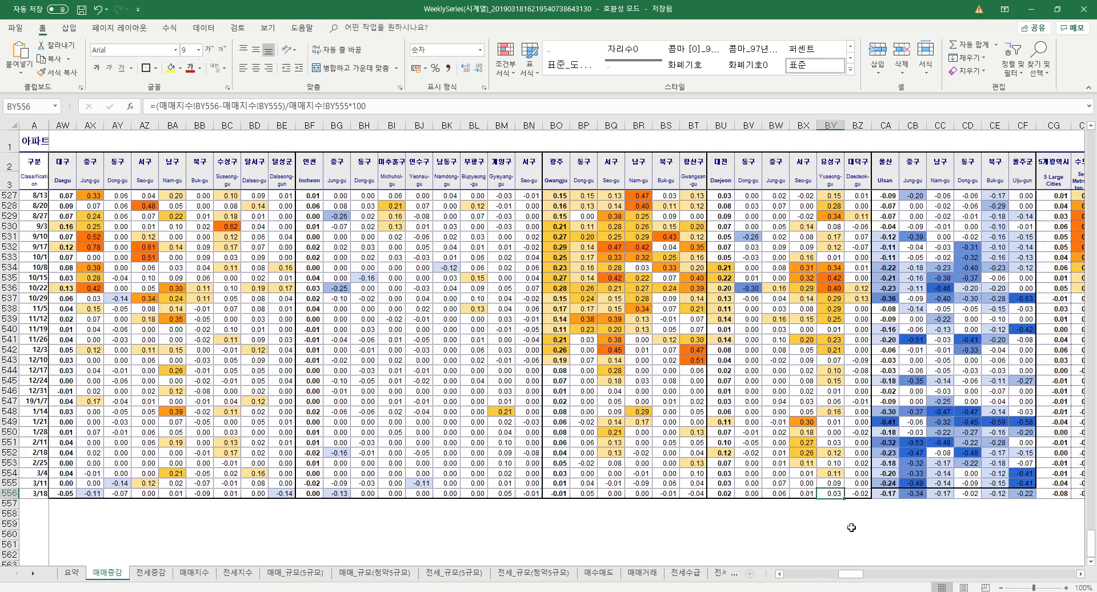
left_click(865, 494)
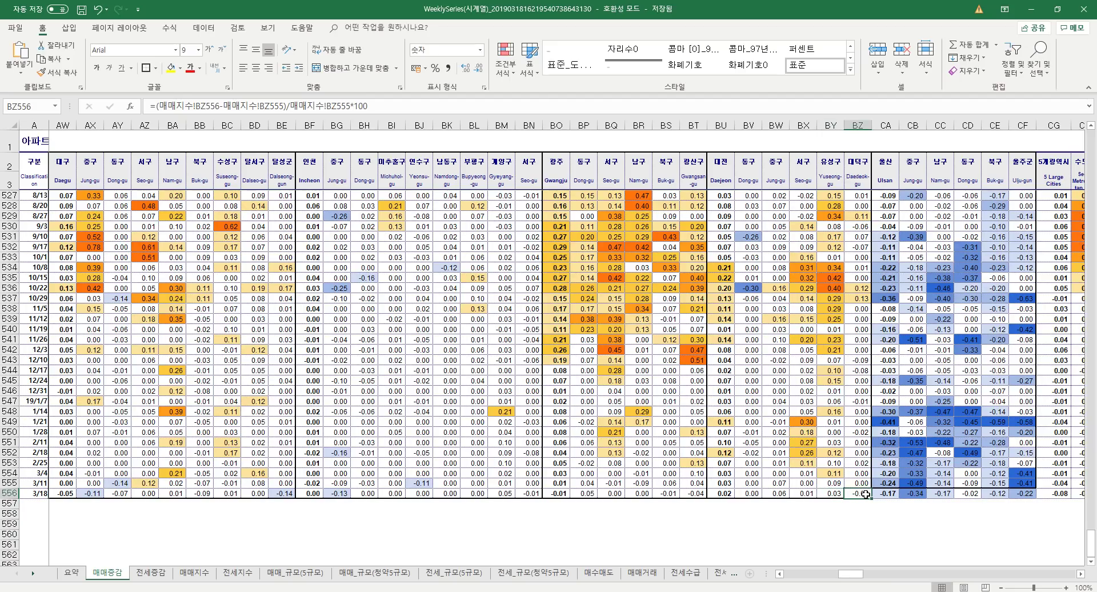
left_click(833, 493)
left_click(853, 492)
Step: Examine the history of weekly sale-price changes for Ulsan's districts, from 2015 through the 3/18 row
left_click(1080, 574)
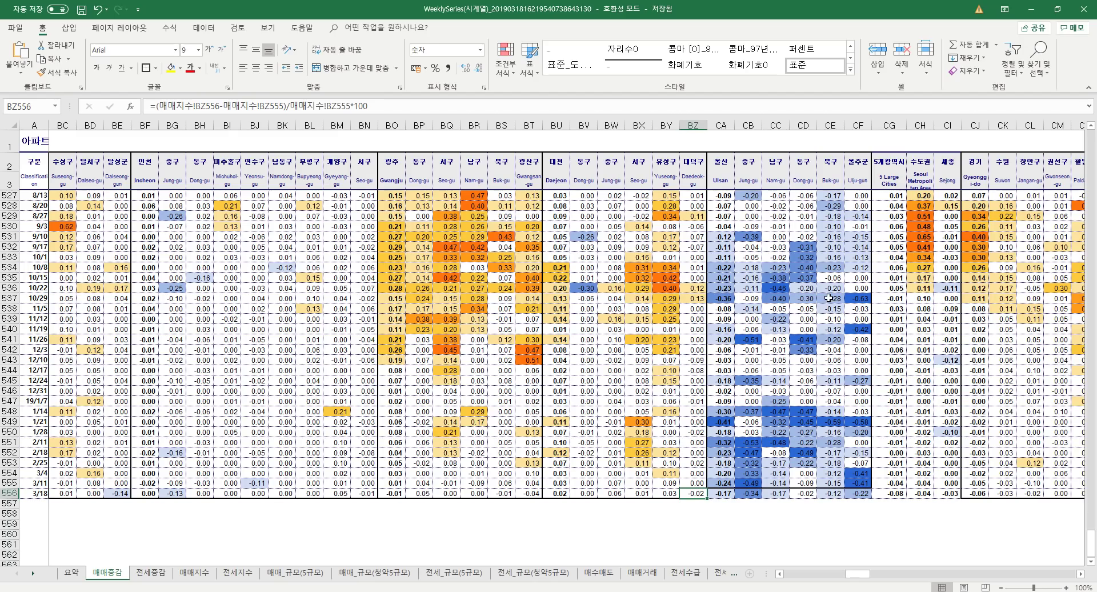
scroll(819, 347, "up", 20)
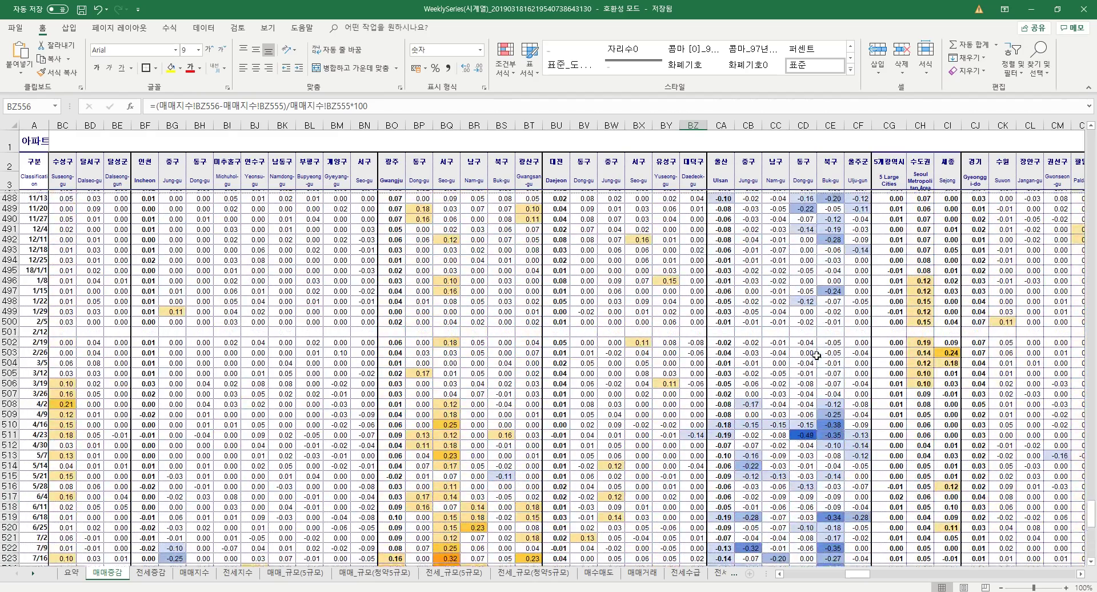
scroll(819, 347, "up", 20)
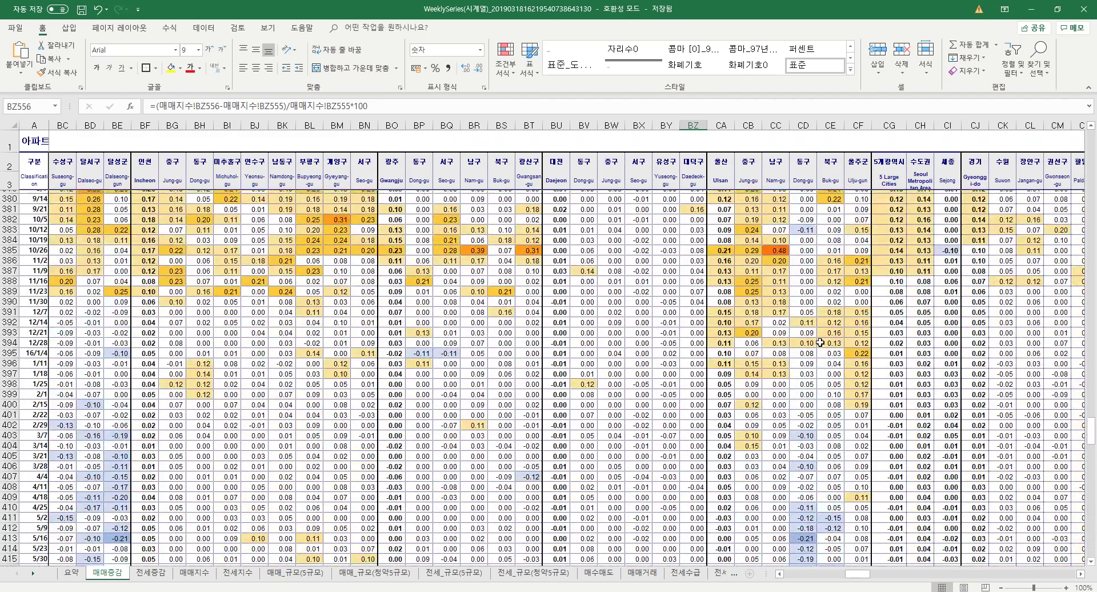
scroll(820, 342, "down", 12)
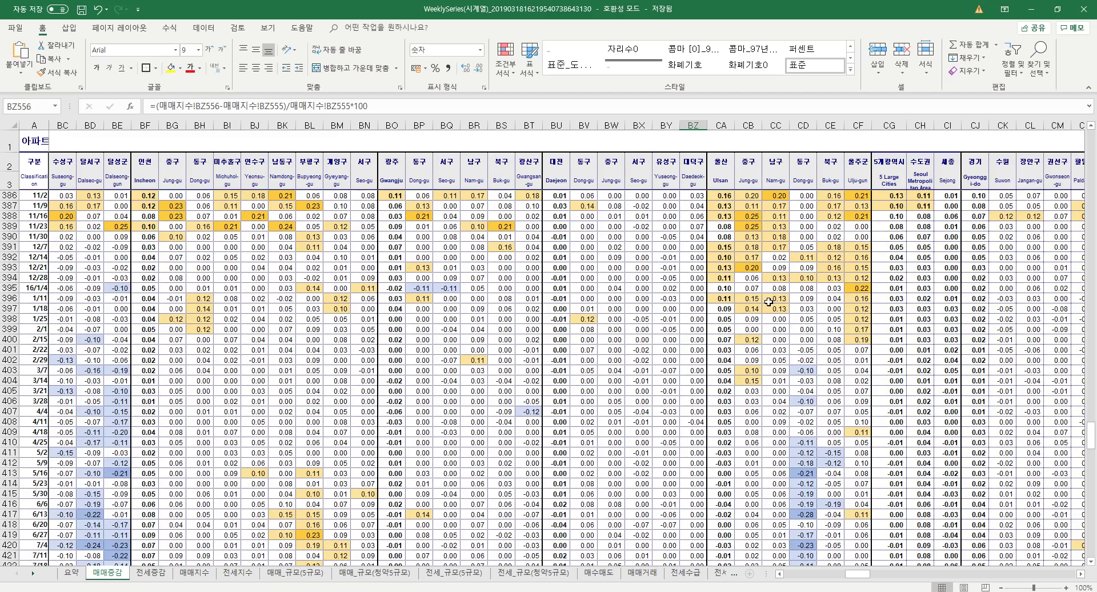
scroll(769, 302, "down", 20)
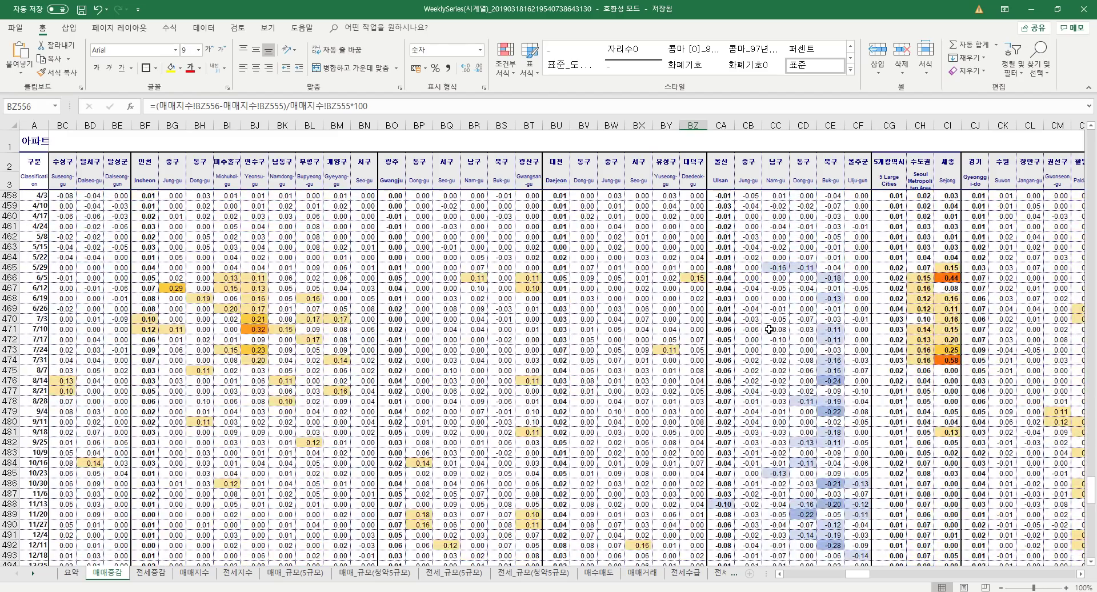
scroll(769, 329, "down", 3)
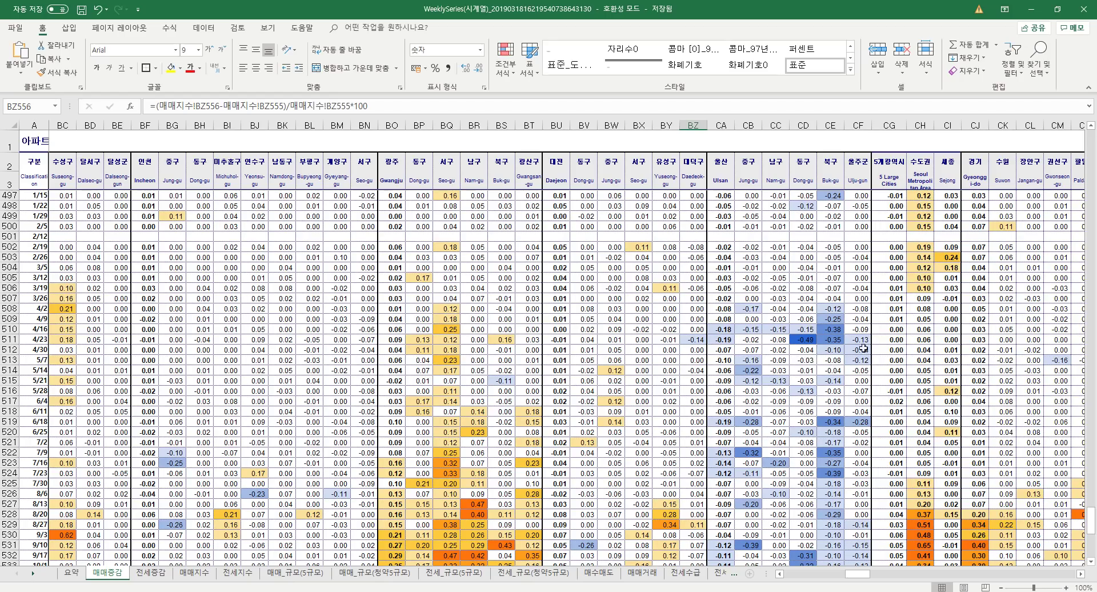
scroll(826, 365, "down", 13)
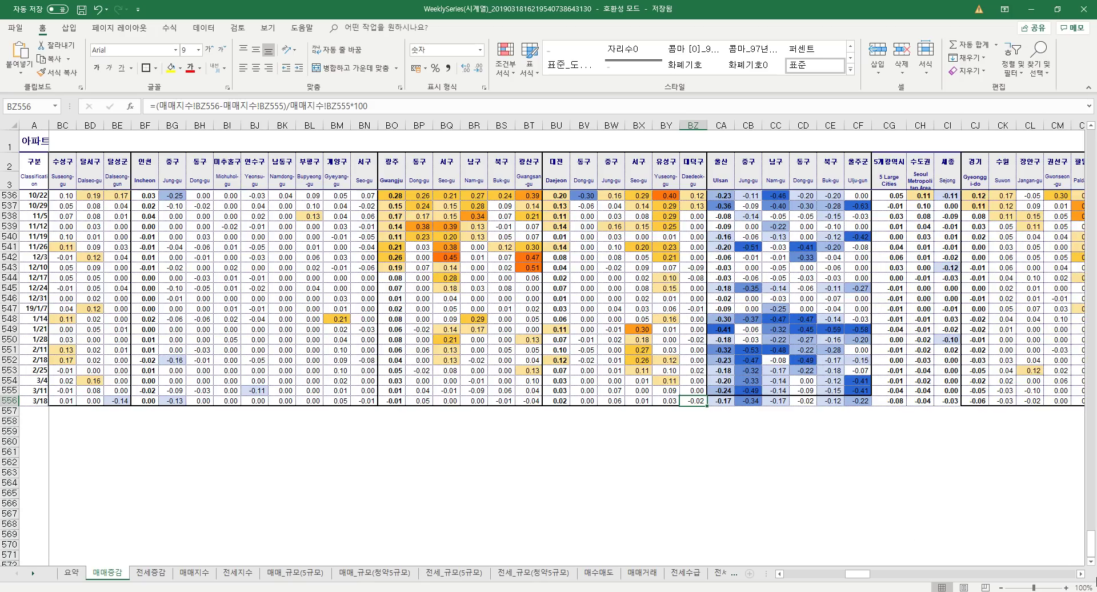
Step: Examine the recent weekly sale-price changes for Sejong and the cities and districts of Gyeonggi-do
left_click_drag(1082, 575, 1082, 574)
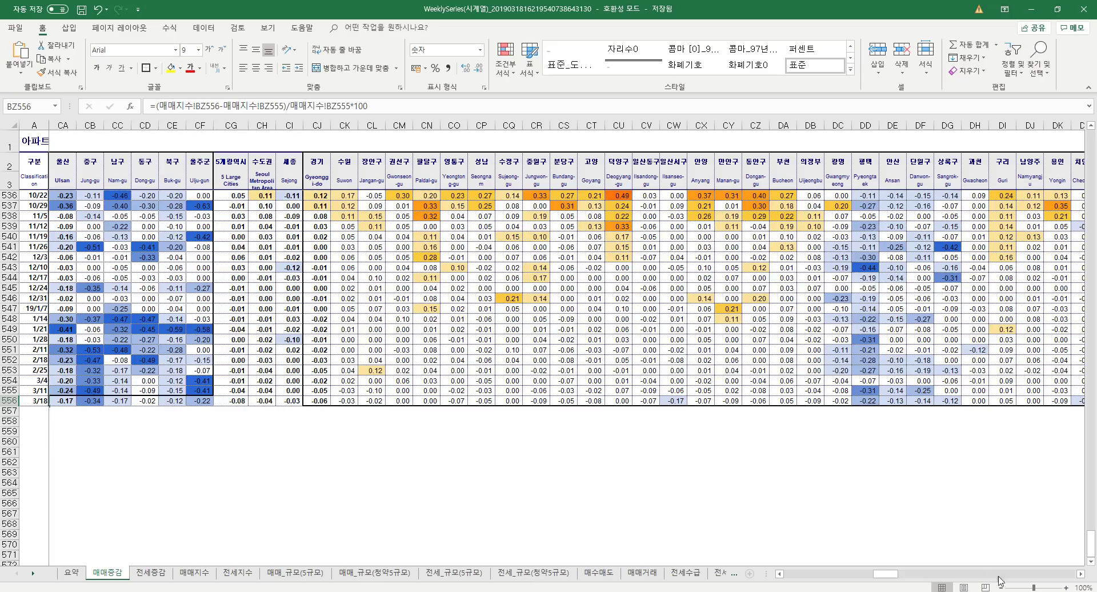
left_click(1081, 573)
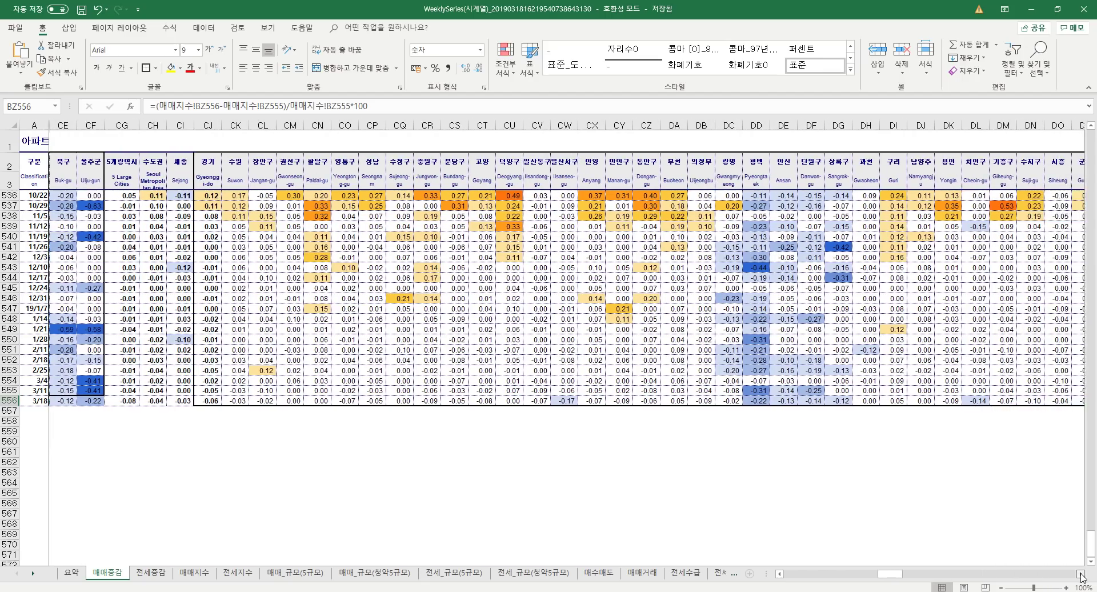
left_click(1080, 574)
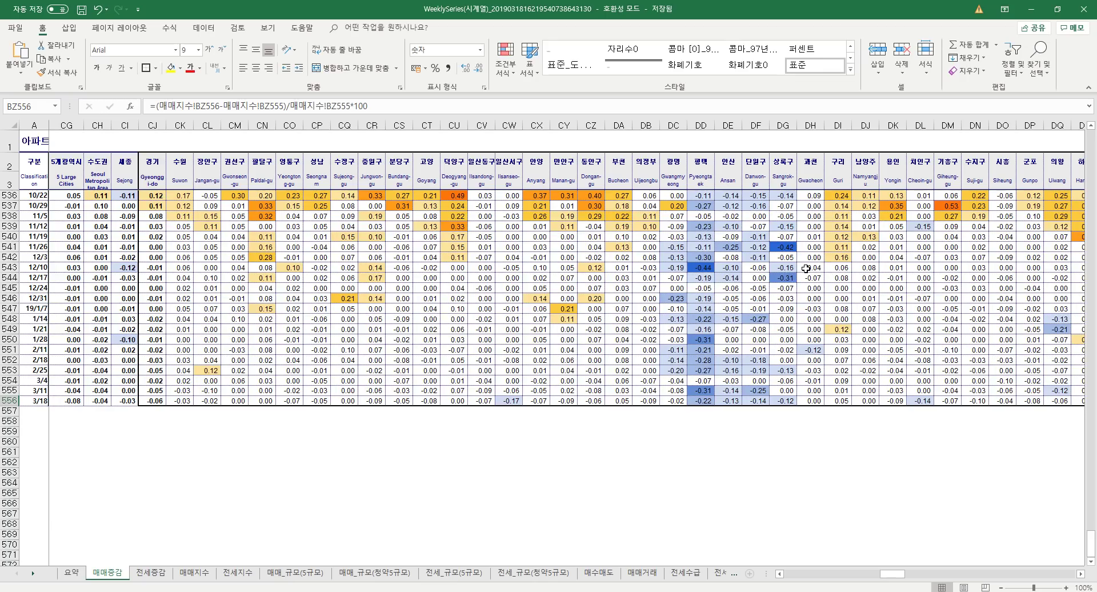
left_click(1082, 575)
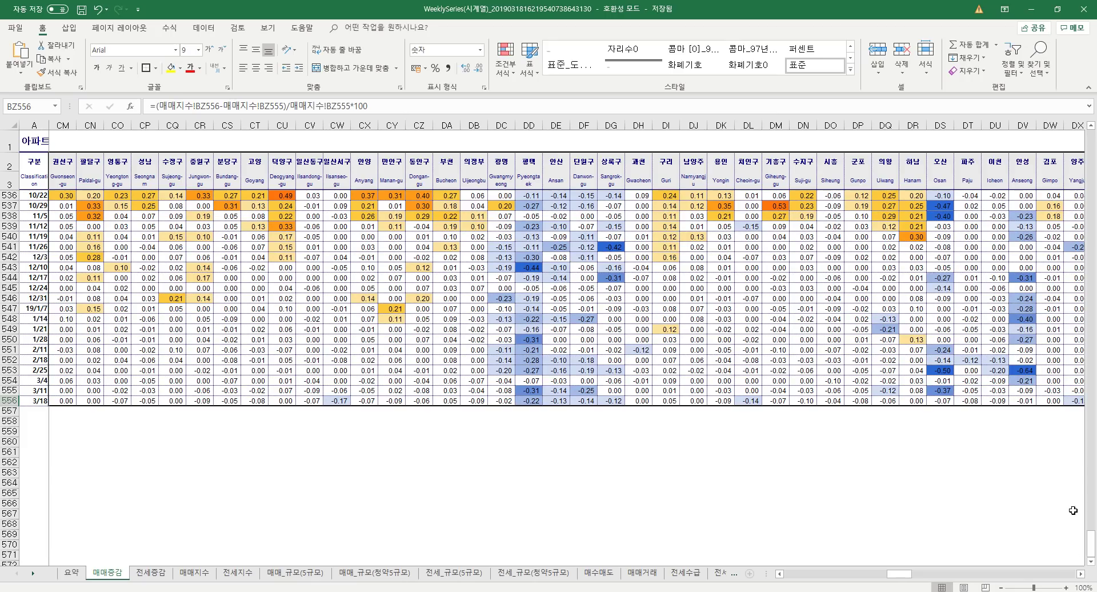
left_click(1081, 575)
left_click(1081, 575)
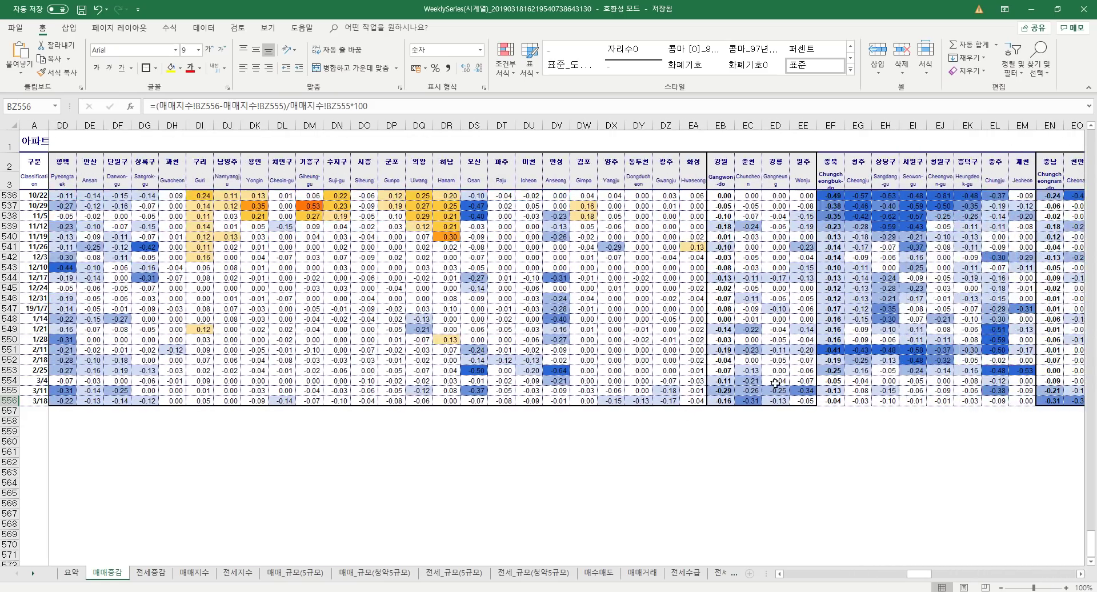
Step: Examine the weekly sale-price changes for Gangwon, Chungcheong, Jeolla and Gyeongsang, through the non-metropolitan area column
scroll(775, 383, "up", 20)
scroll(787, 371, "down", 20)
scroll(753, 313, "down", 2)
left_click(1081, 574)
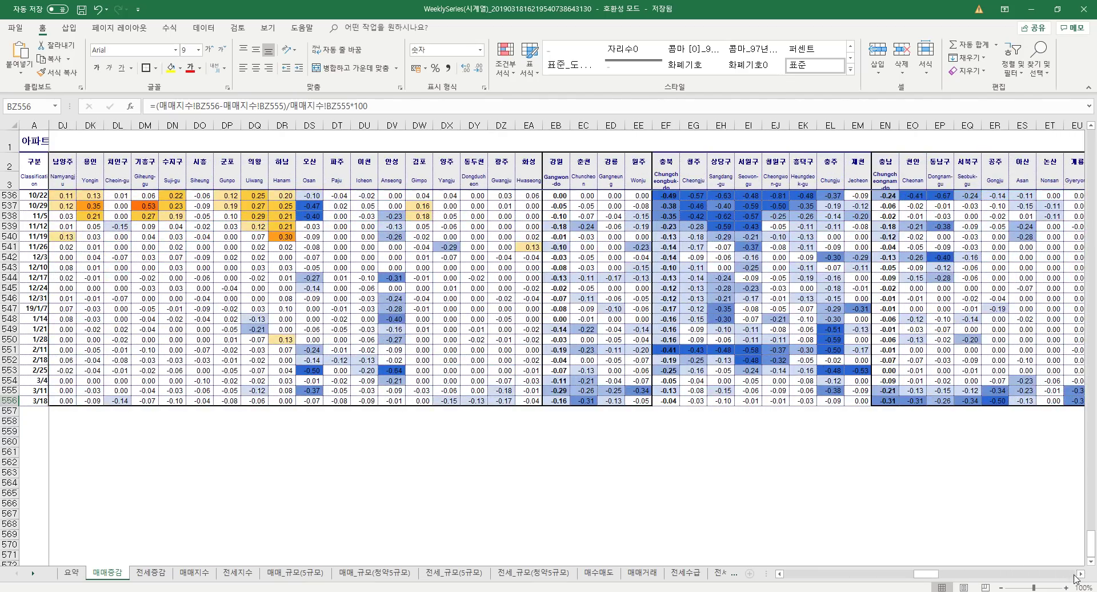
left_click(1080, 574)
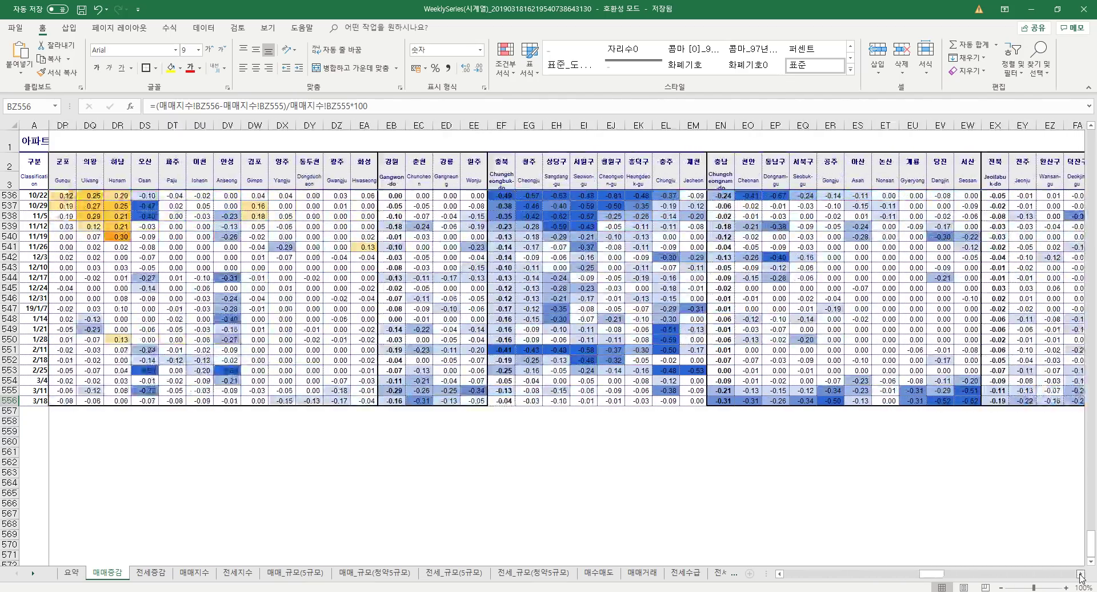
left_click(1080, 574)
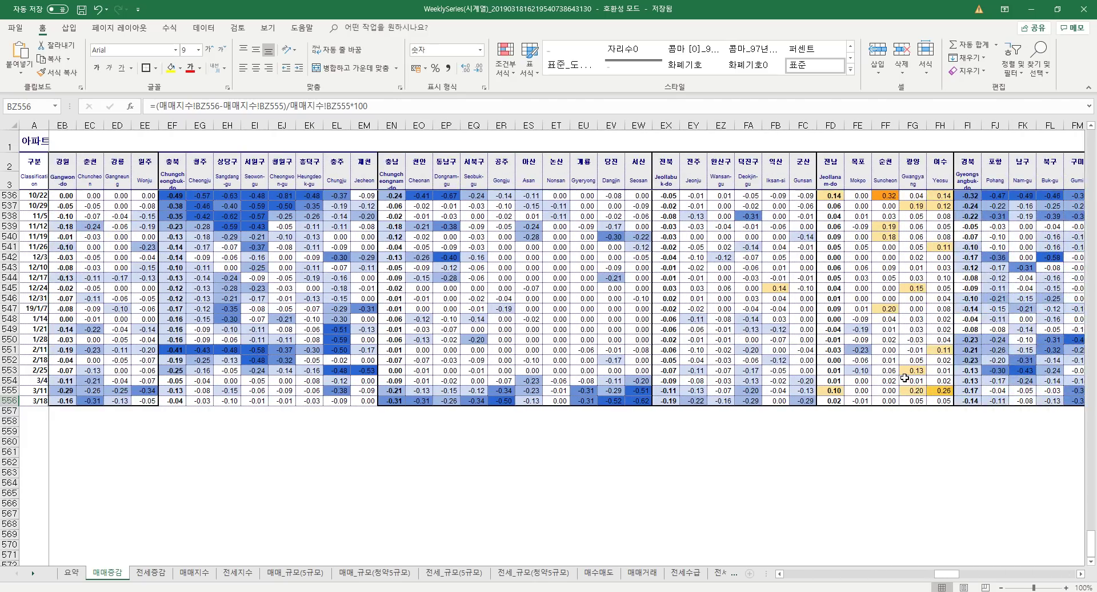
left_click(1080, 573)
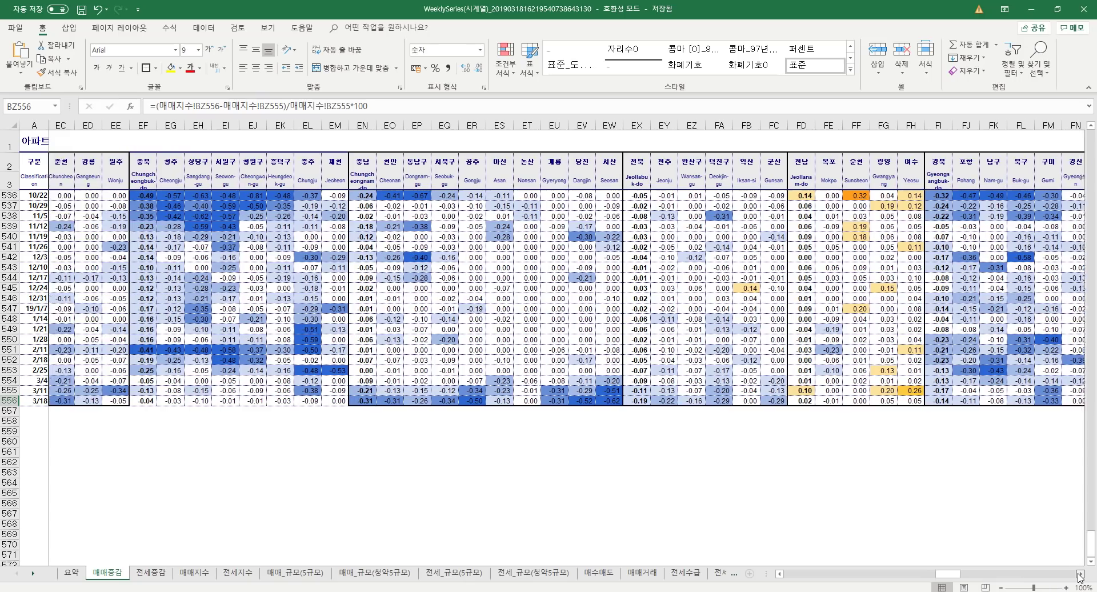
left_click(1081, 574)
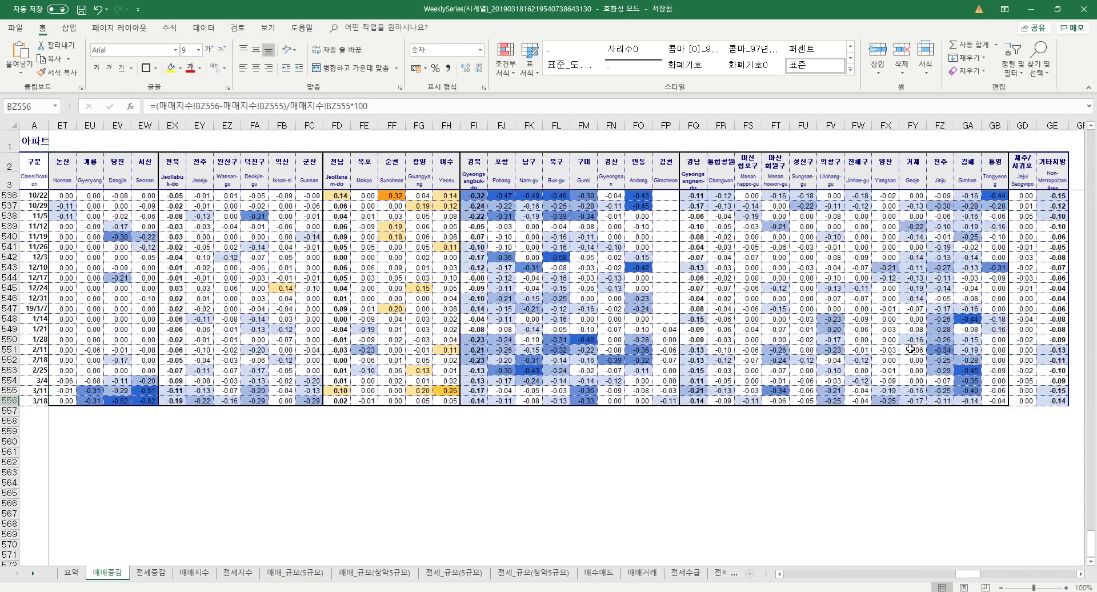
Step: Return to the Seoul columns, then switch to Adobe Acrobat Reader and view the regional sale-price trends in WeeklyReport(보고서)_20190318.pdf
left_click_drag(978, 574, 787, 571)
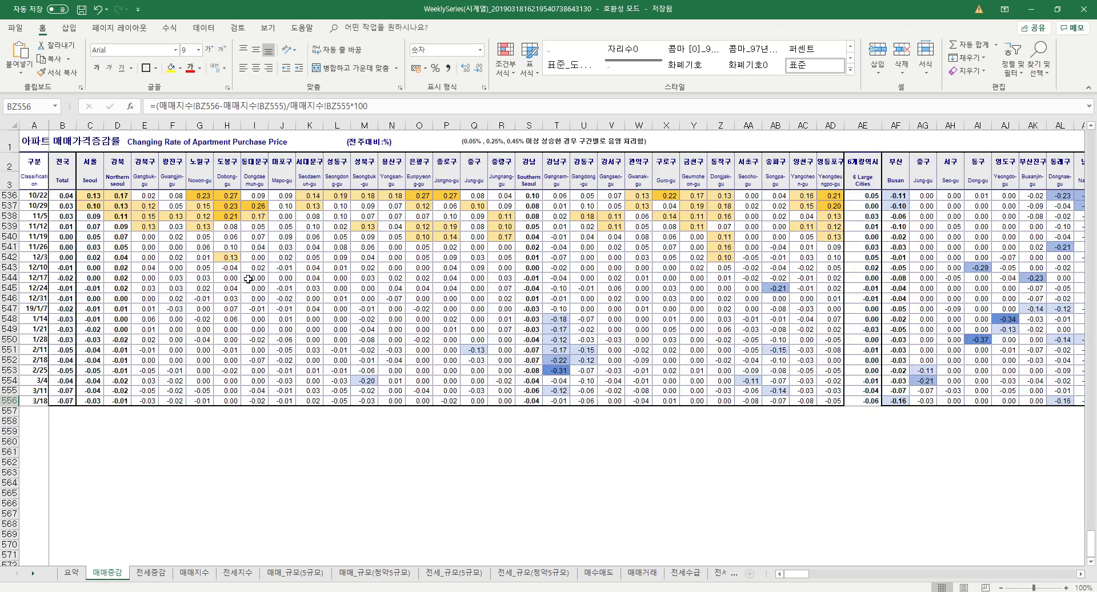
scroll(254, 283, "up", 3)
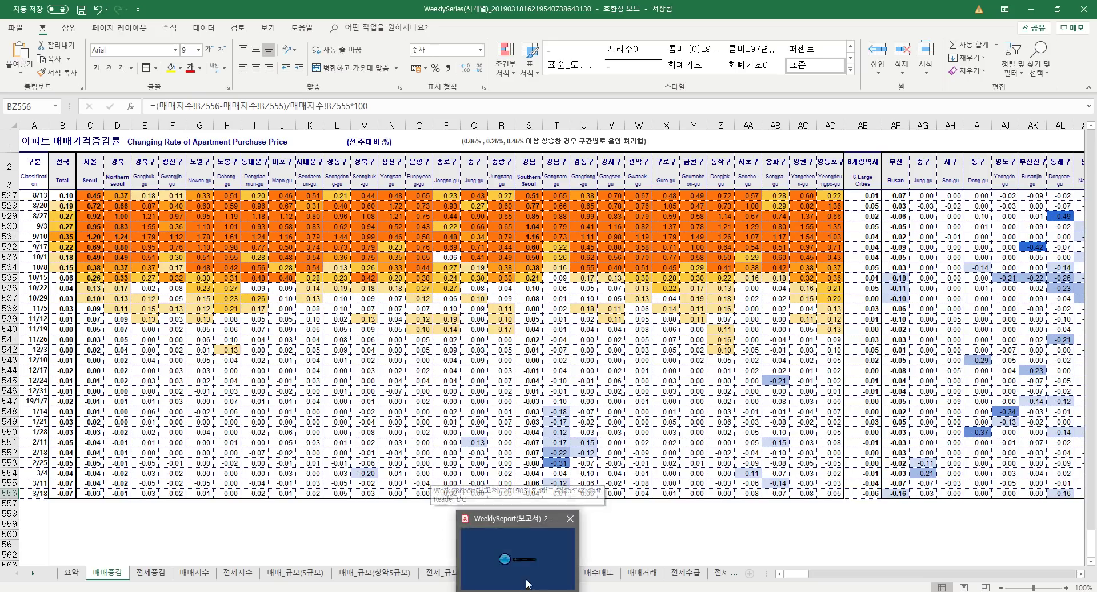
key("alt+Tab")
scroll(391, 457, "down", 2)
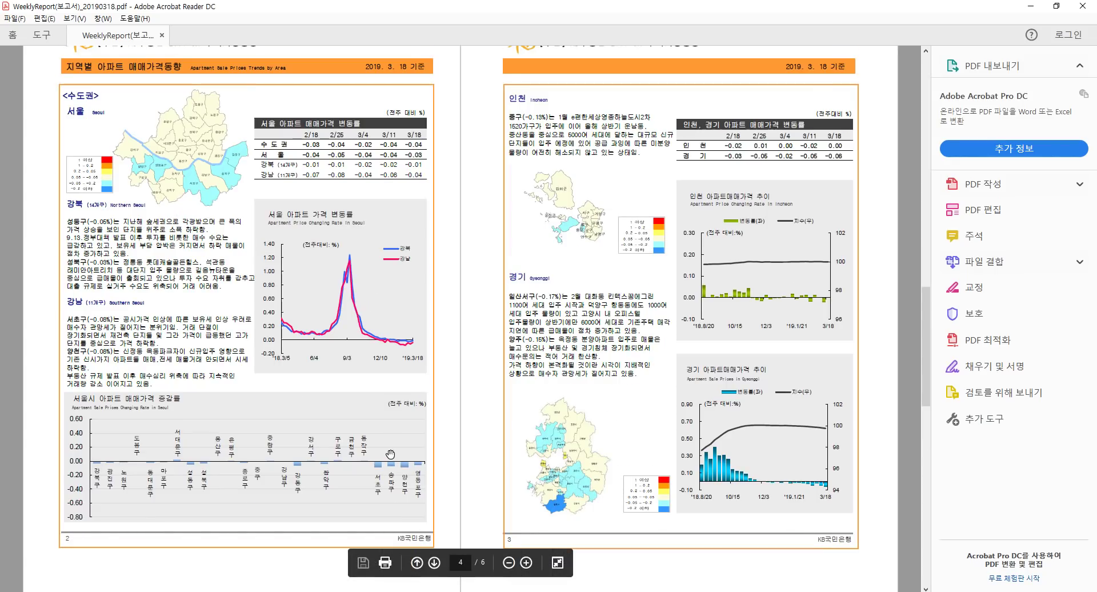